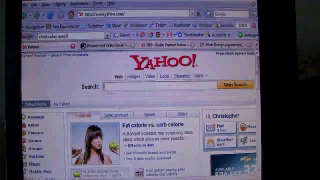
pyautogui.scroll(-2, 160, 100)
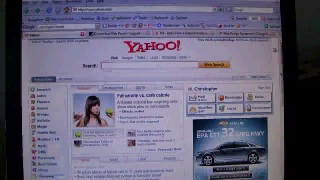